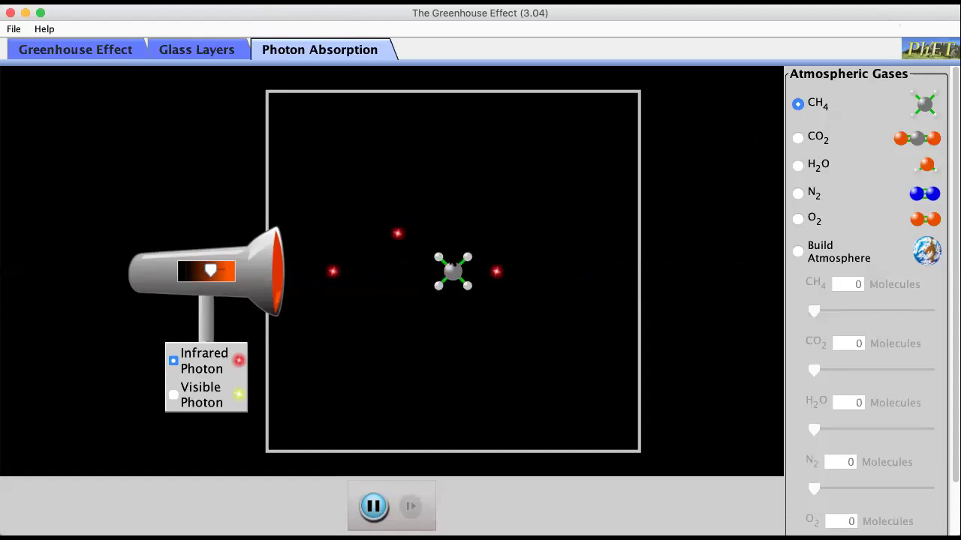
Fire infrared photons at CO2, H2O, N2 and finally O2 molecules in turn
{"action": "left_click", "coordinate": [798, 138]}
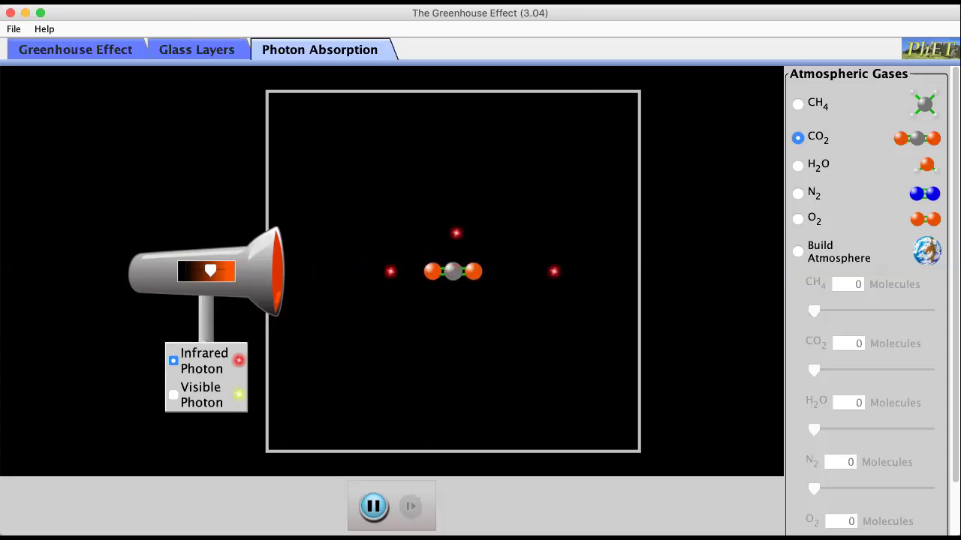
{"action": "left_click", "coordinate": [798, 166]}
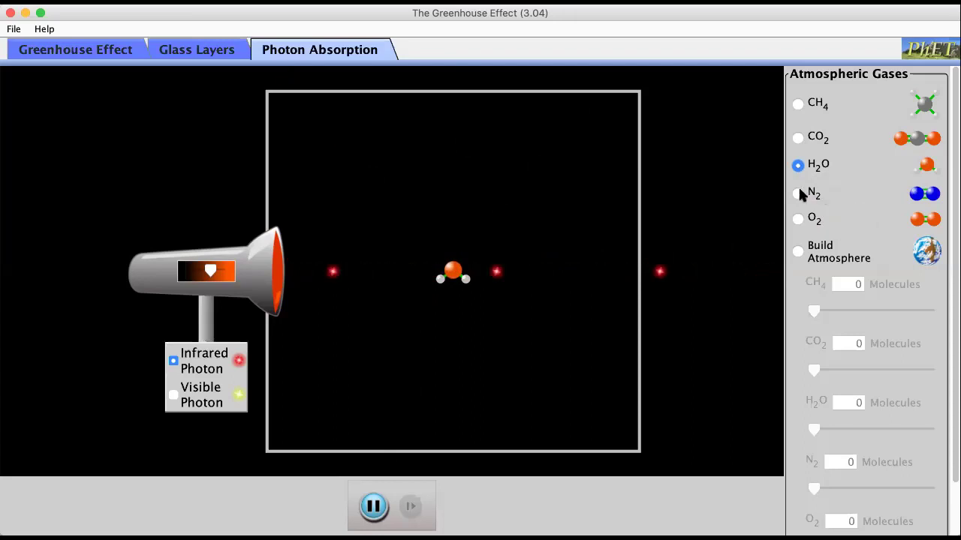
{"action": "left_click", "coordinate": [799, 193]}
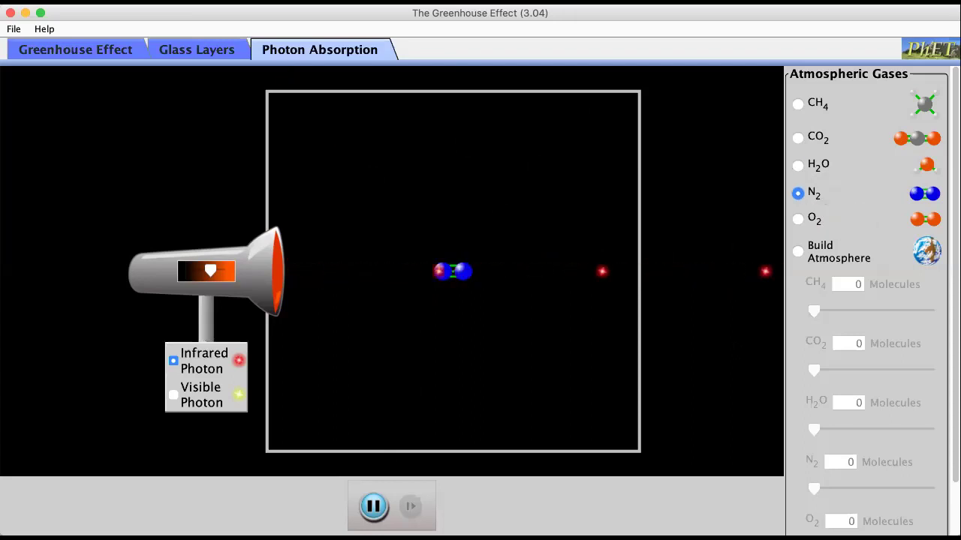
{"action": "left_click", "coordinate": [797, 219]}
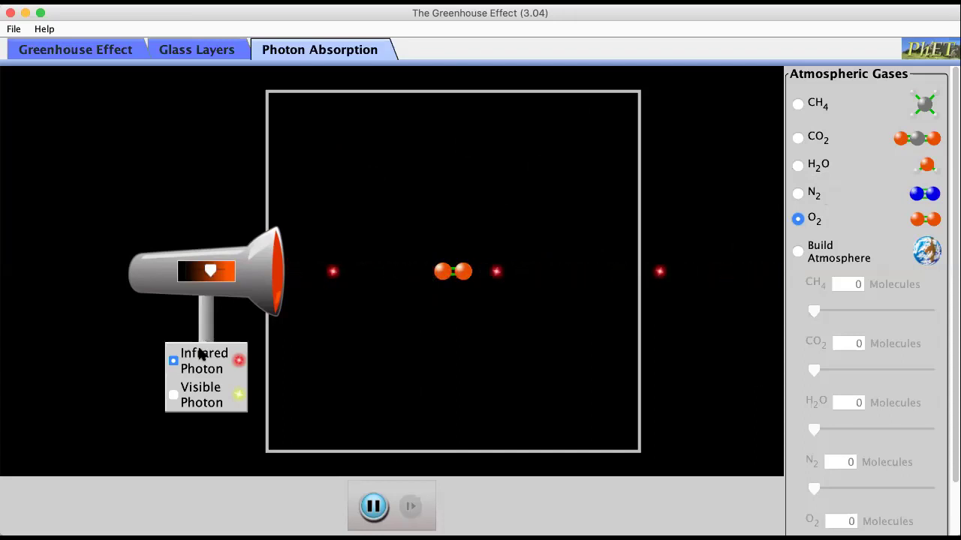
Fire visible photons at N2, H2O, CO2 and CH4, then switch back to infrared photons
{"action": "left_click", "coordinate": [174, 395]}
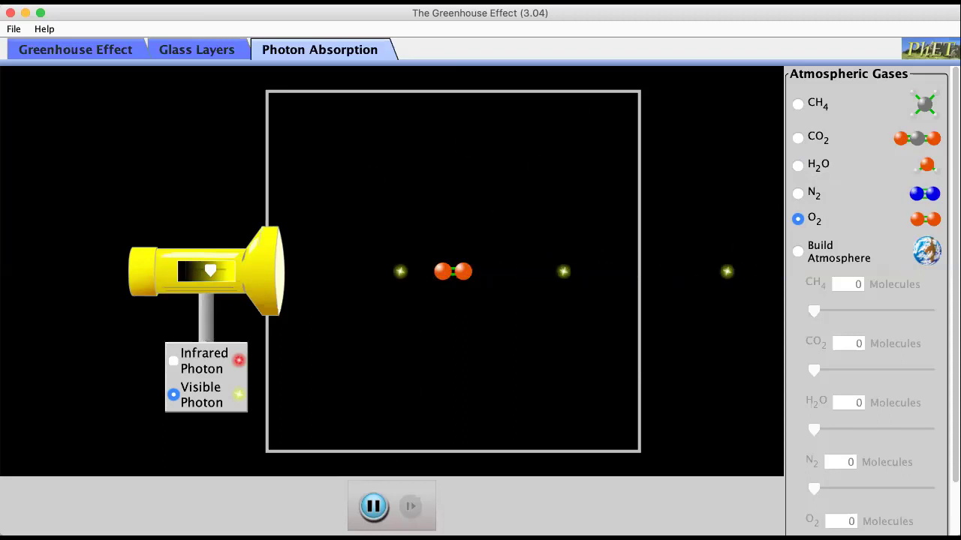
{"action": "left_click", "coordinate": [798, 195]}
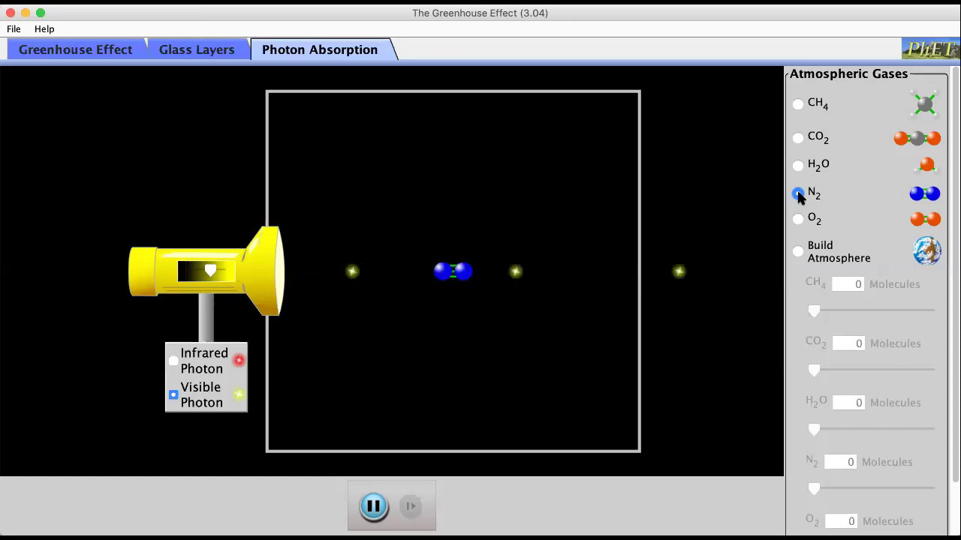
{"action": "left_click", "coordinate": [798, 165]}
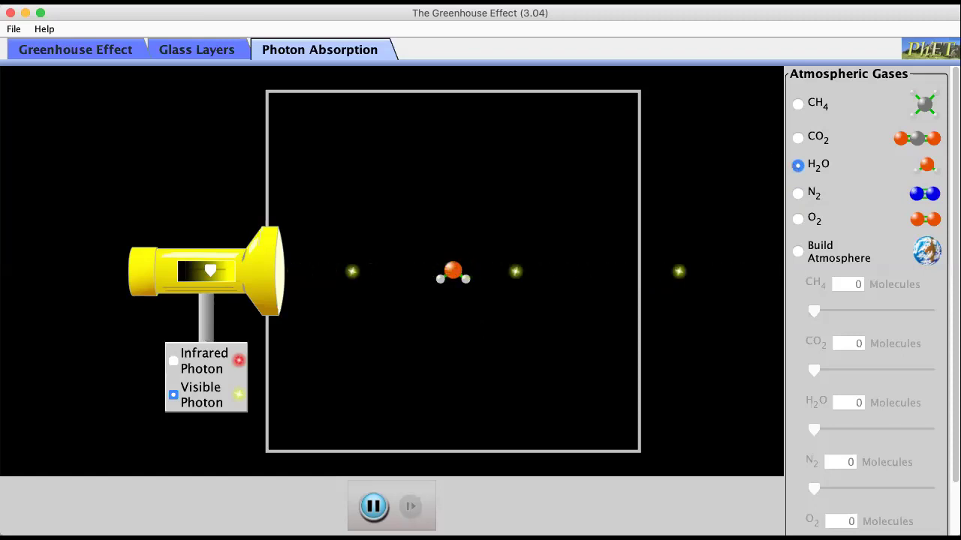
{"action": "left_click", "coordinate": [798, 137]}
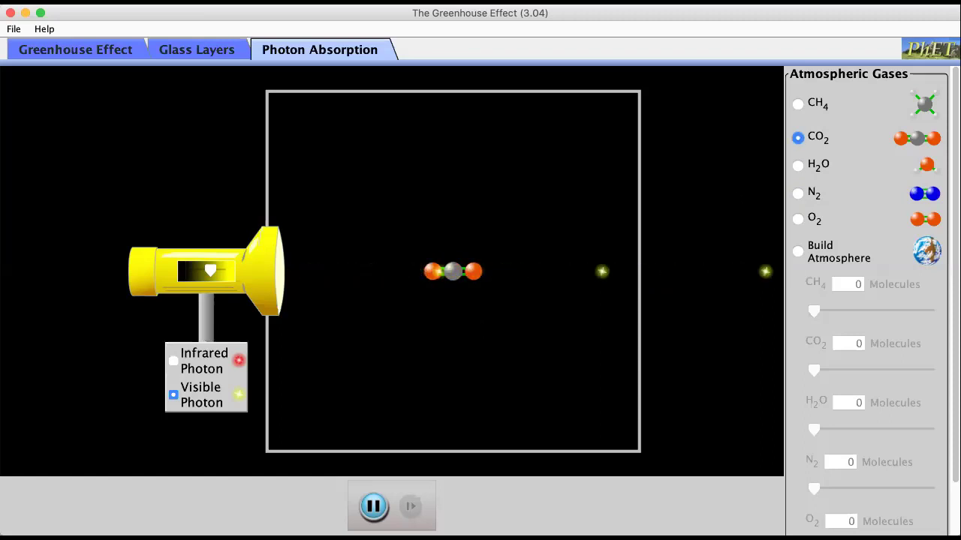
{"action": "left_click", "coordinate": [798, 104]}
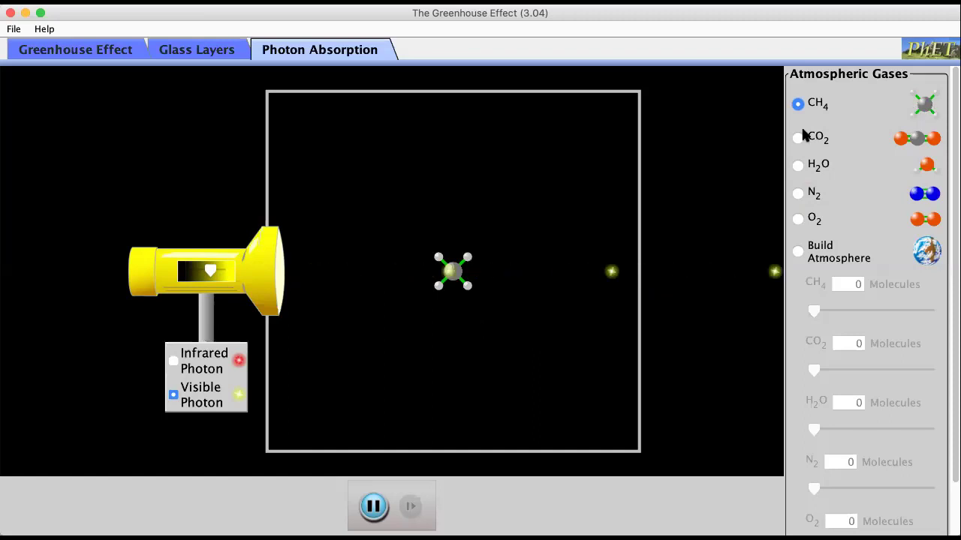
{"action": "left_click", "coordinate": [173, 361]}
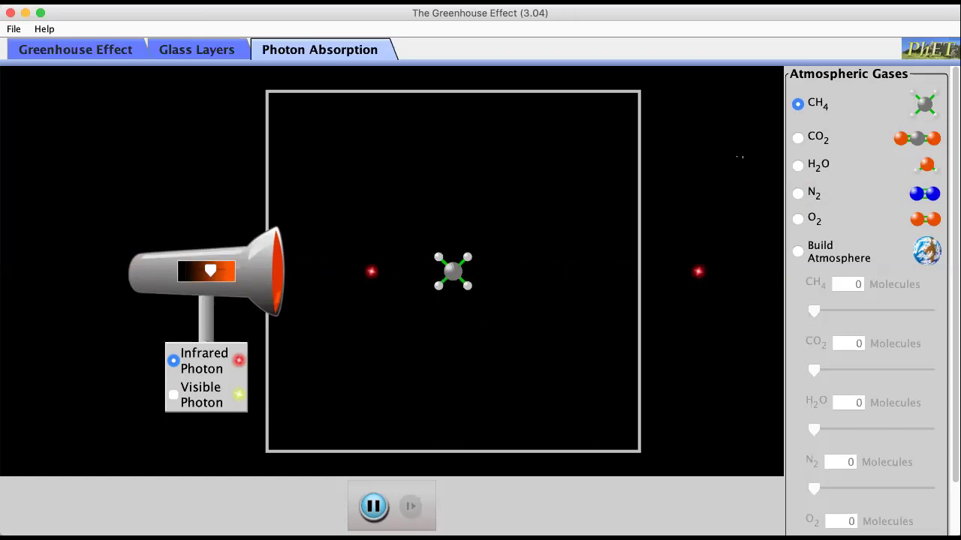
Build an atmosphere of 7 CH4, 9 CO2, 7 H2O, 6 N2 and 8 O2 molecules
{"action": "left_click", "coordinate": [797, 165]}
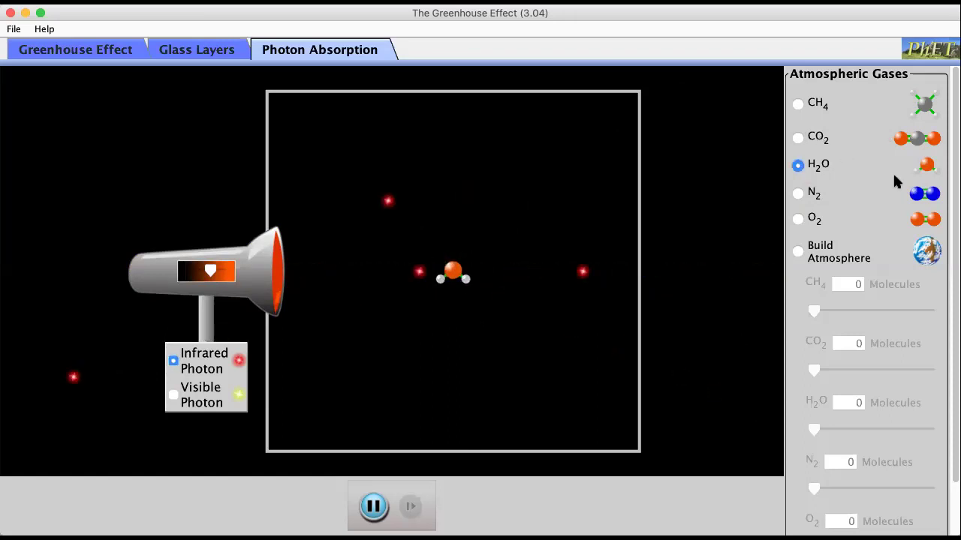
{"action": "scroll", "coordinate": [887, 374], "scroll_direction": "down", "scroll_amount": 2}
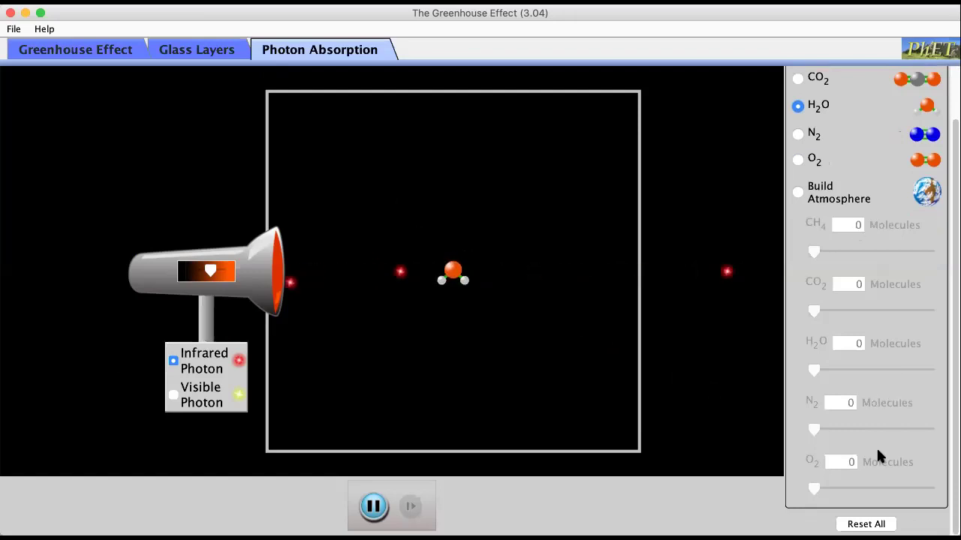
{"action": "left_click", "coordinate": [796, 192]}
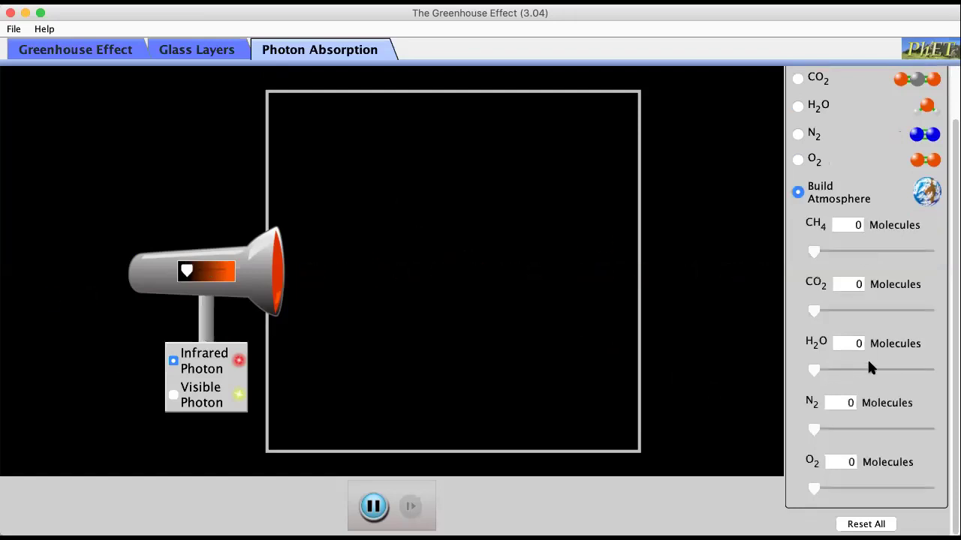
{"action": "left_click", "coordinate": [868, 369]}
{"action": "left_click", "coordinate": [887, 310]}
{"action": "left_click", "coordinate": [870, 252]}
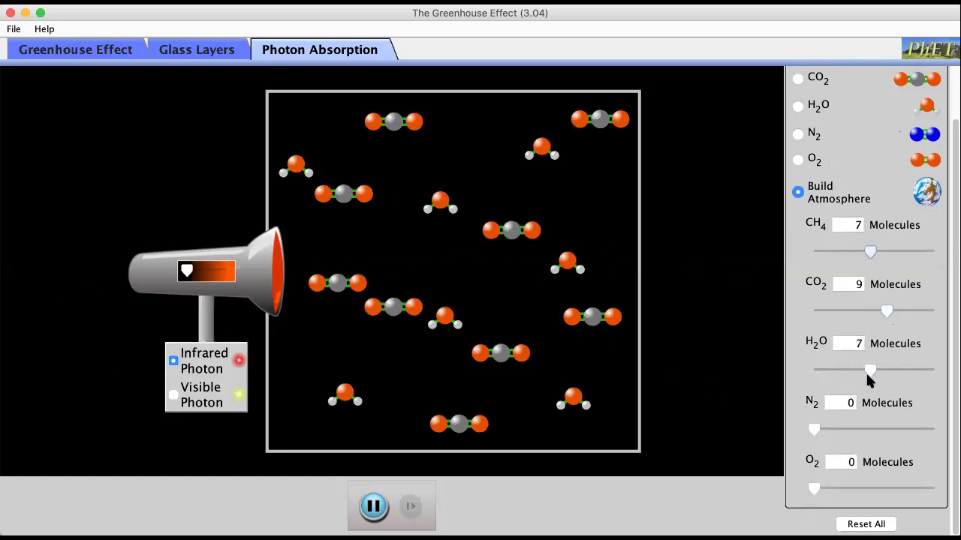
{"action": "left_click", "coordinate": [862, 429]}
{"action": "left_click", "coordinate": [876, 488]}
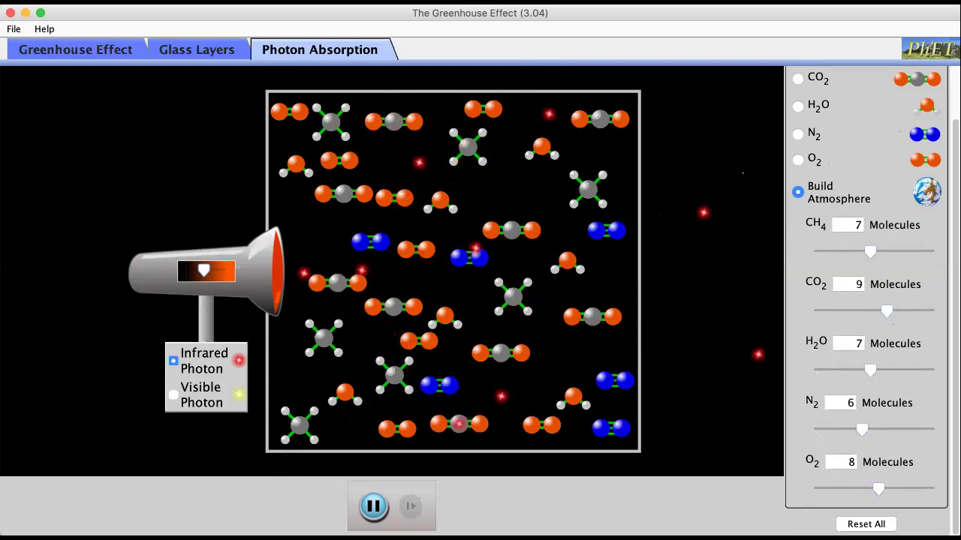
Switch to the Greenhouse Effect scene with today's 388 ppm CO2 atmosphere
{"action": "left_click", "coordinate": [68, 55]}
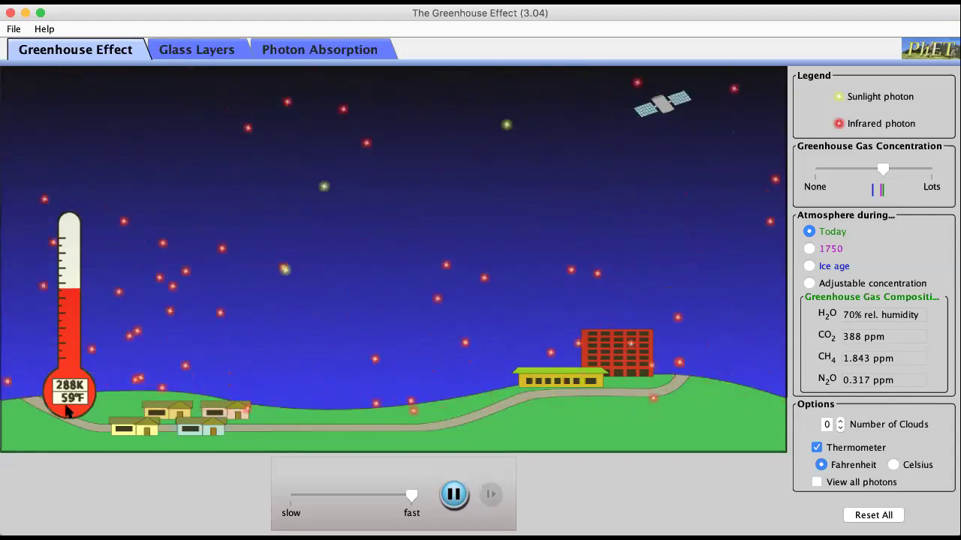
{"action": "left_click", "coordinate": [809, 250]}
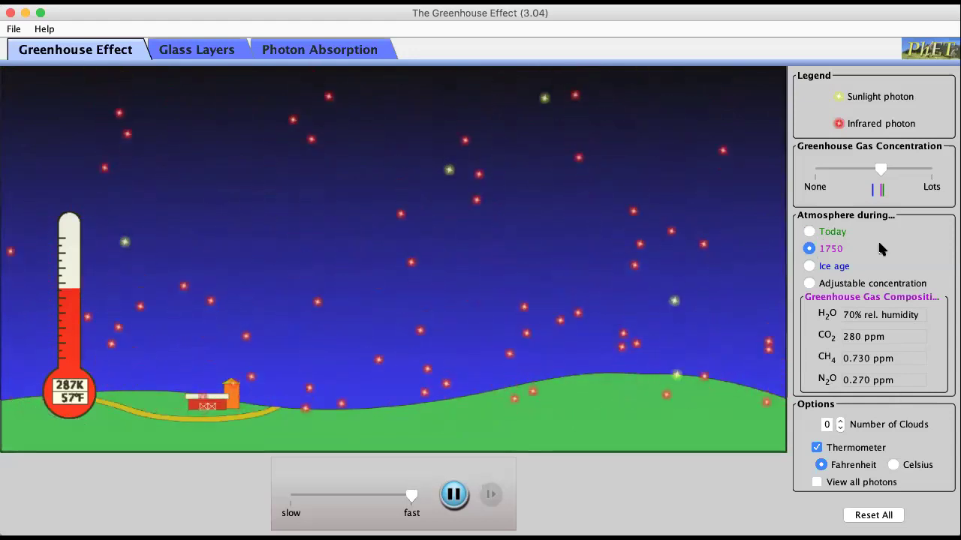
{"action": "left_click", "coordinate": [809, 232]}
{"action": "left_click", "coordinate": [809, 249]}
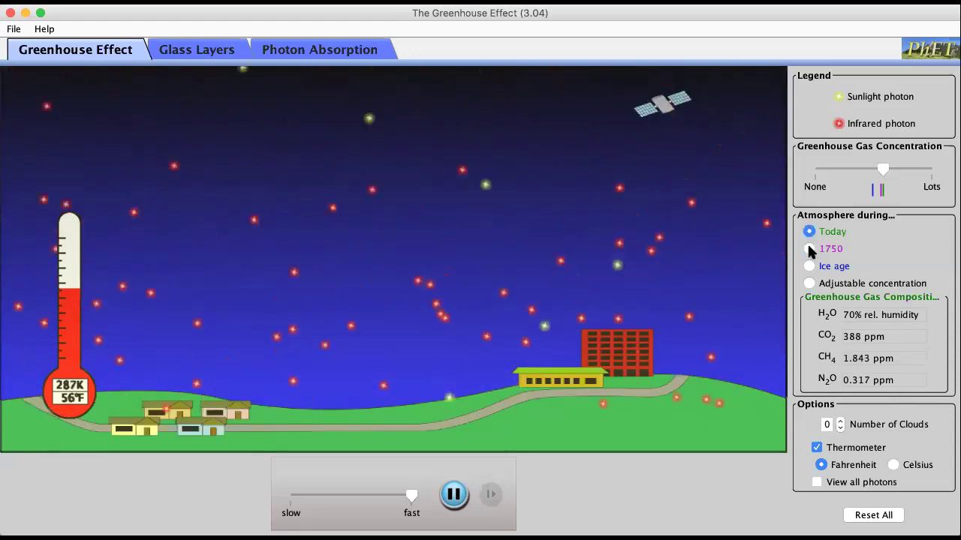
{"action": "left_click", "coordinate": [808, 232]}
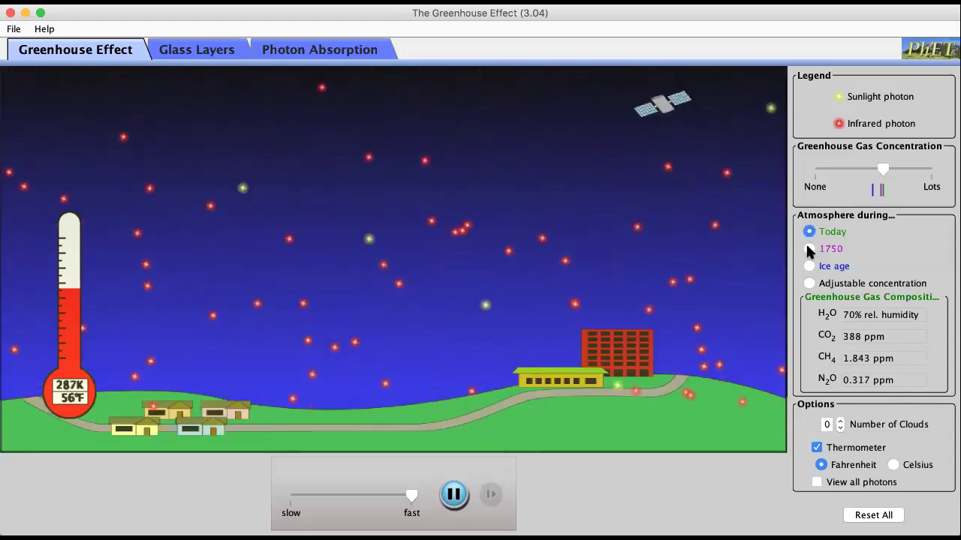
{"action": "left_click", "coordinate": [809, 249]}
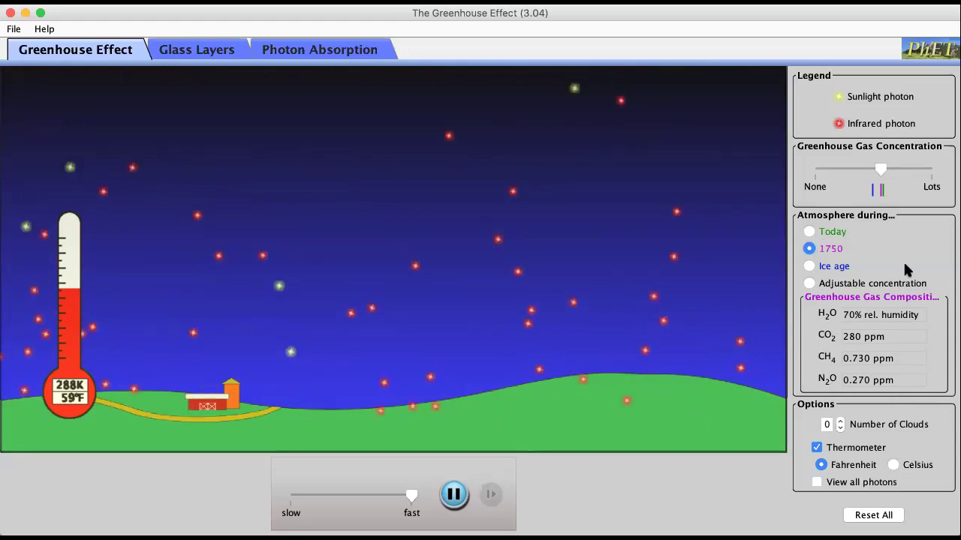
{"action": "left_click", "coordinate": [809, 232]}
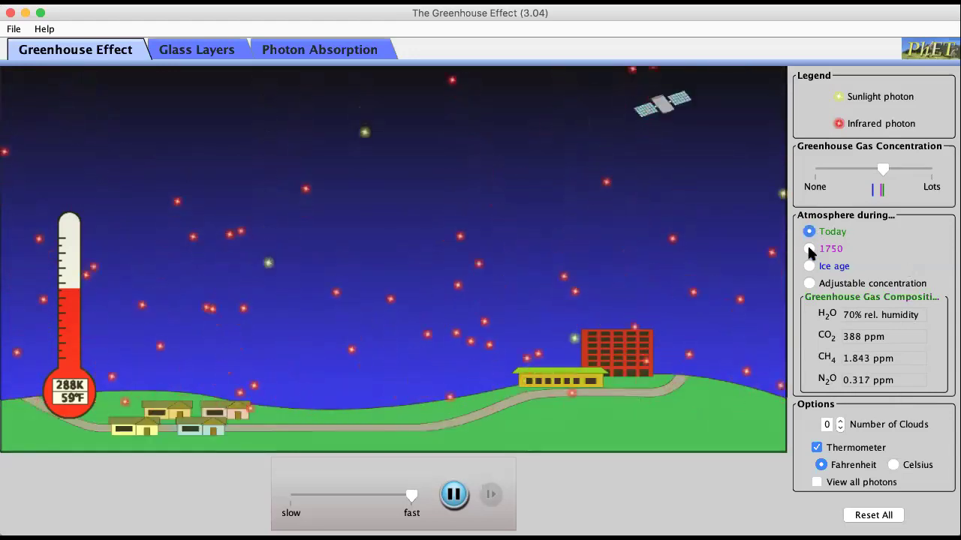
{"action": "left_click", "coordinate": [808, 247]}
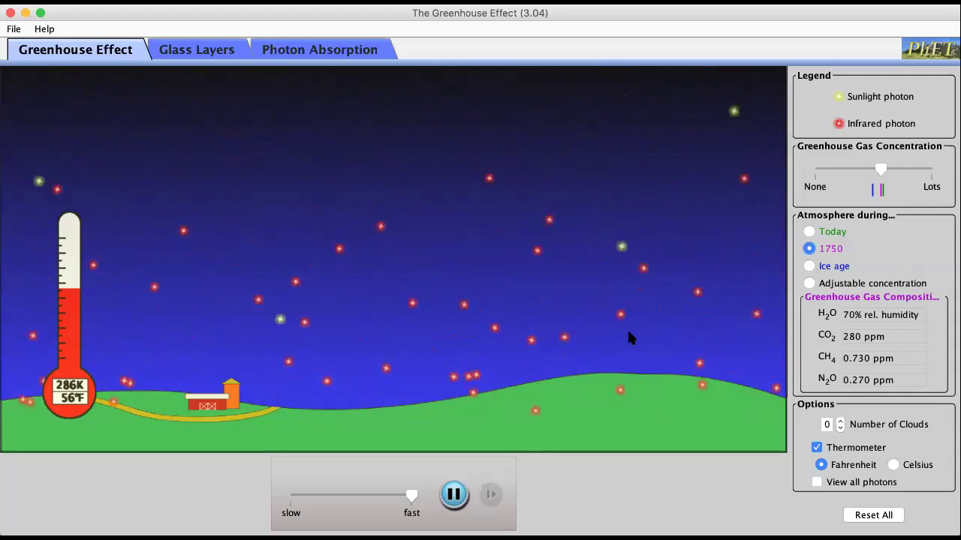
Run the Ice age atmosphere at 180 ppm CO2, then choose Adjustable concentration
{"action": "left_click", "coordinate": [814, 269]}
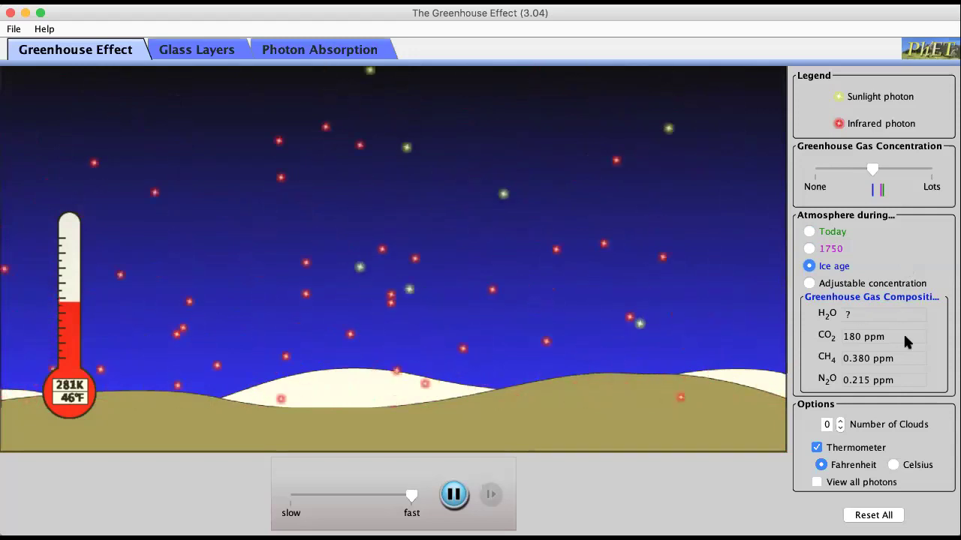
{"action": "left_click", "coordinate": [819, 286]}
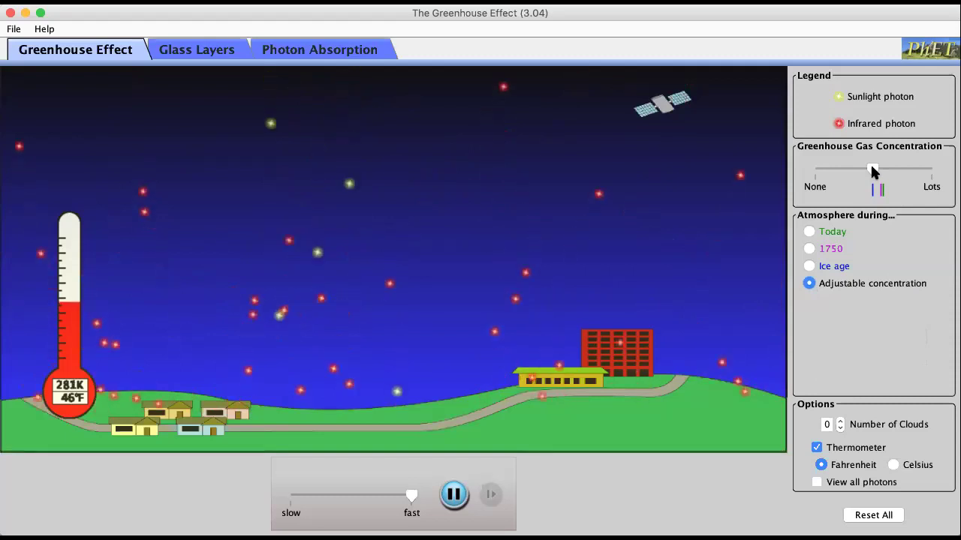
Move greenhouse gas concentration to Lots, middle, None, then just below middle (264K)
{"action": "left_click_drag", "start_coordinate": [876, 171], "coordinate": [931, 172]}
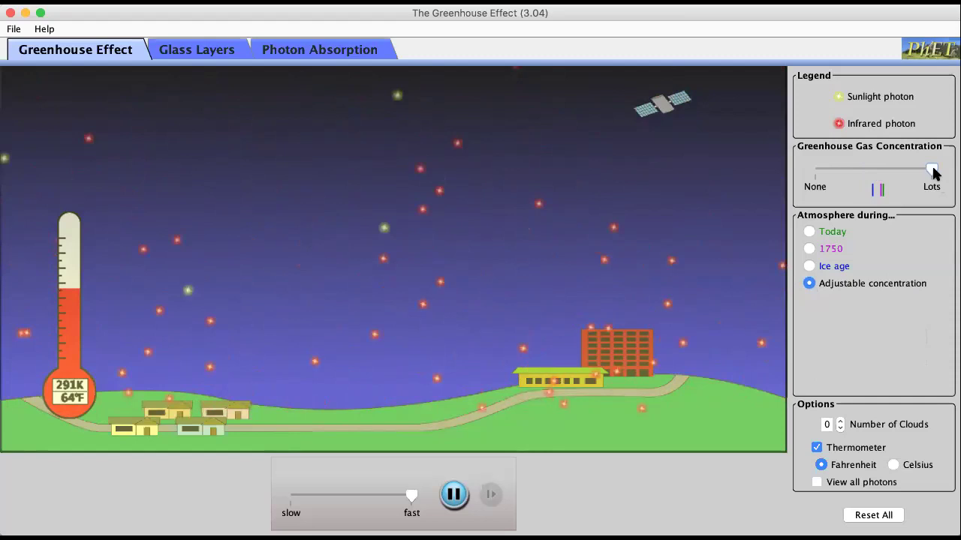
{"action": "left_click_drag", "start_coordinate": [925, 170], "coordinate": [877, 169]}
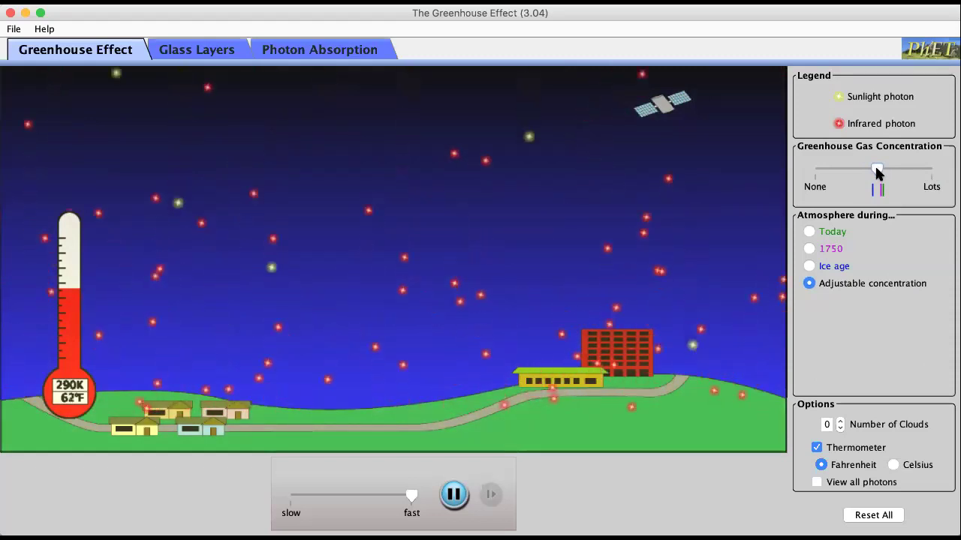
{"action": "left_click_drag", "start_coordinate": [854, 168], "coordinate": [804, 168]}
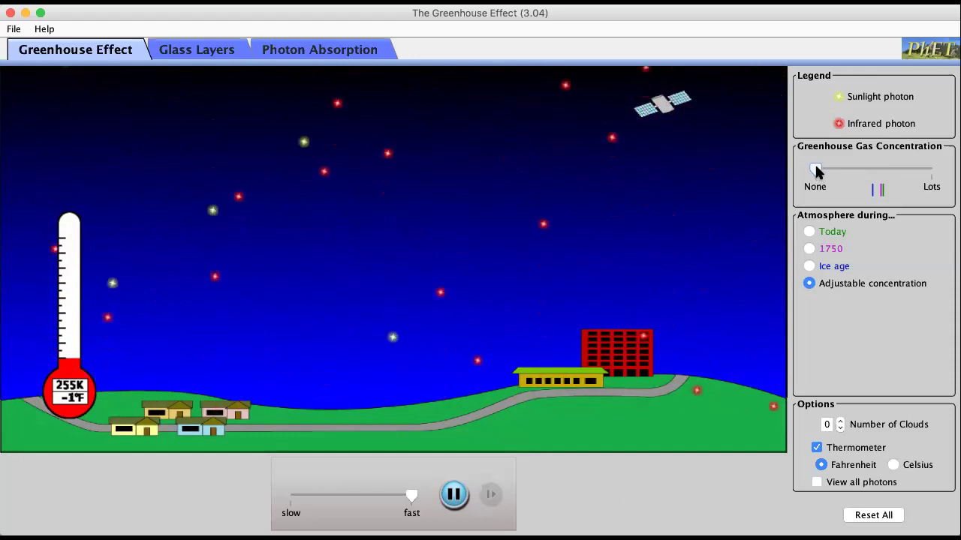
{"action": "left_click_drag", "start_coordinate": [822, 167], "coordinate": [846, 167]}
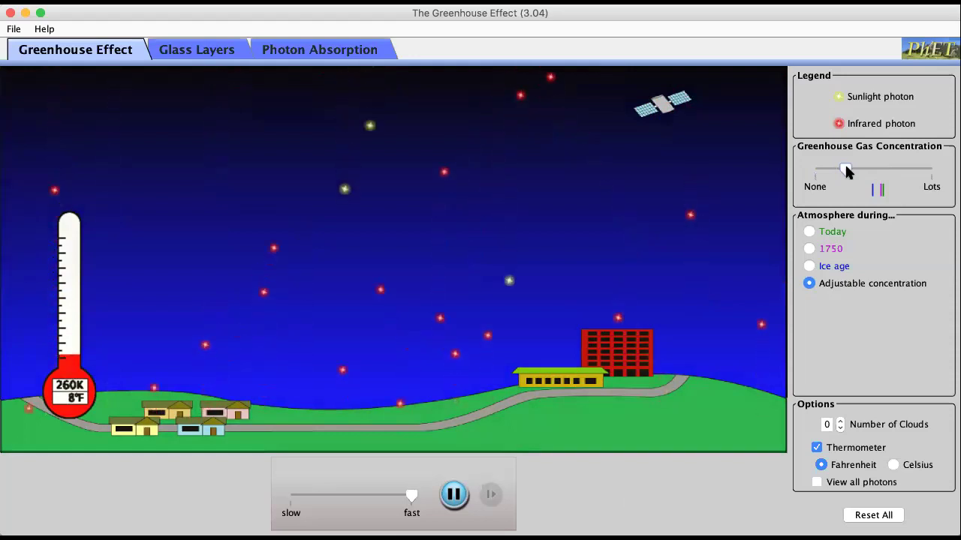
{"action": "left_click_drag", "start_coordinate": [847, 168], "coordinate": [866, 166]}
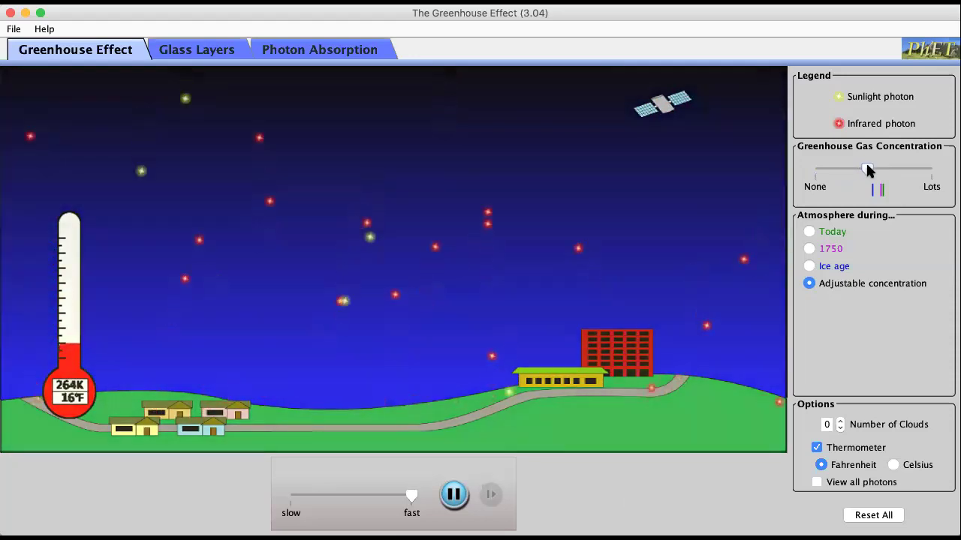
Compare Ice age, 1750 and Today atmospheres, then push greenhouse gas concentration to Lots
{"action": "left_click", "coordinate": [829, 269]}
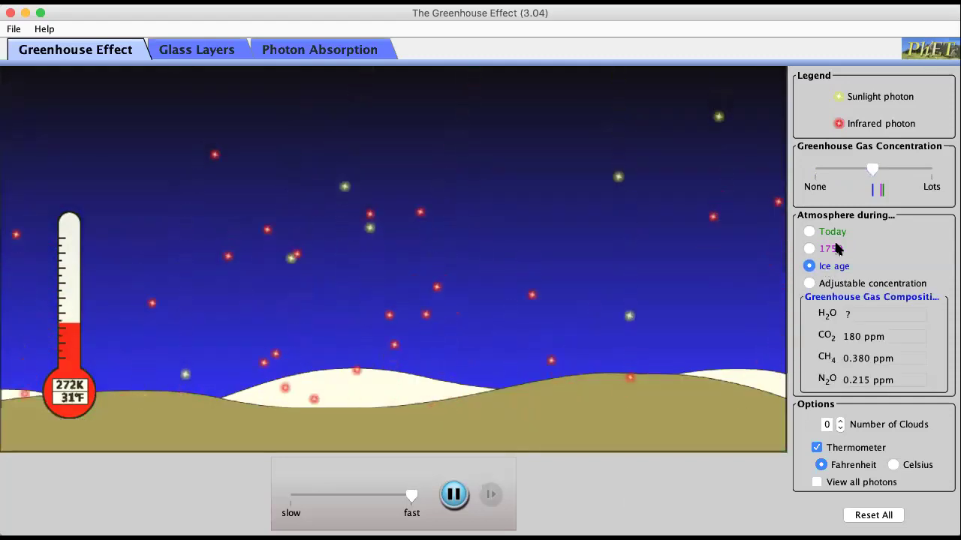
{"action": "left_click", "coordinate": [836, 244]}
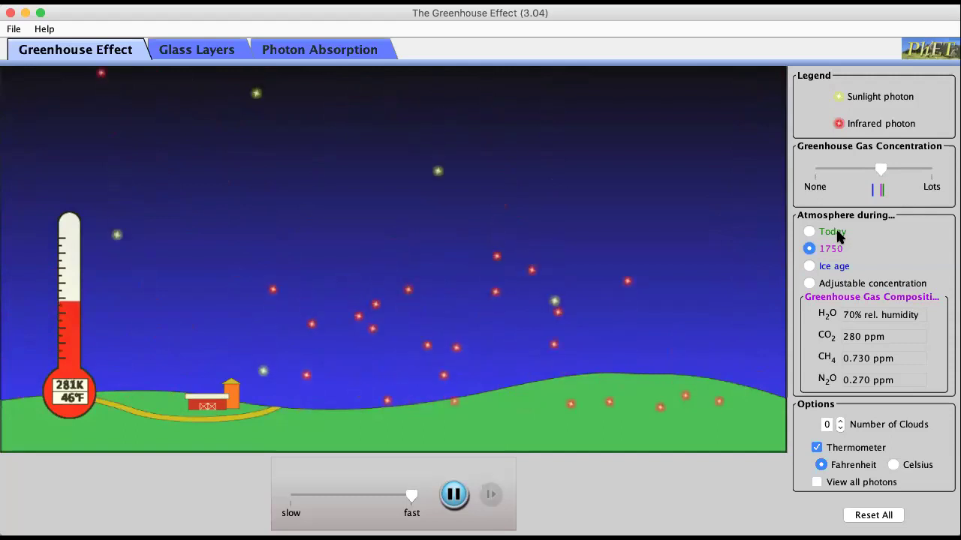
{"action": "left_click", "coordinate": [839, 236]}
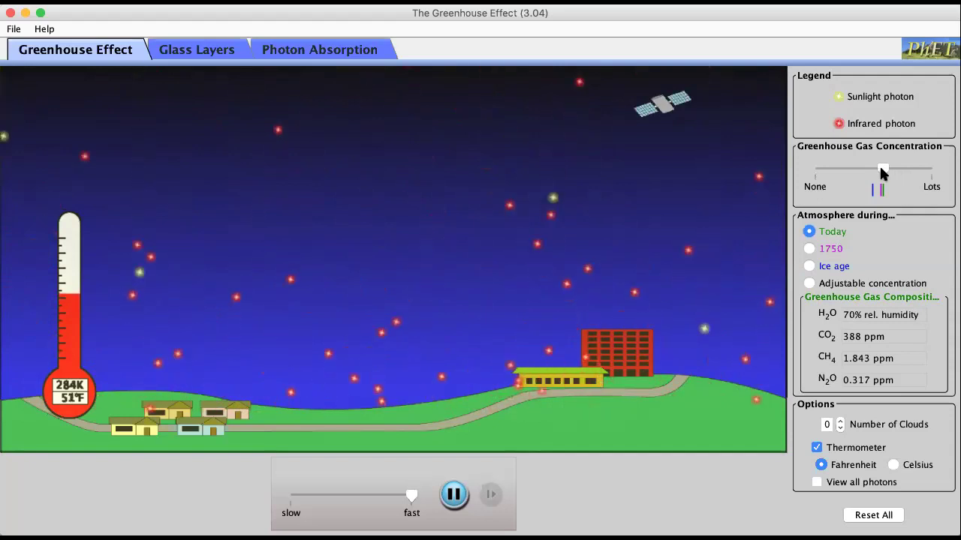
{"action": "left_click_drag", "start_coordinate": [880, 170], "coordinate": [944, 172]}
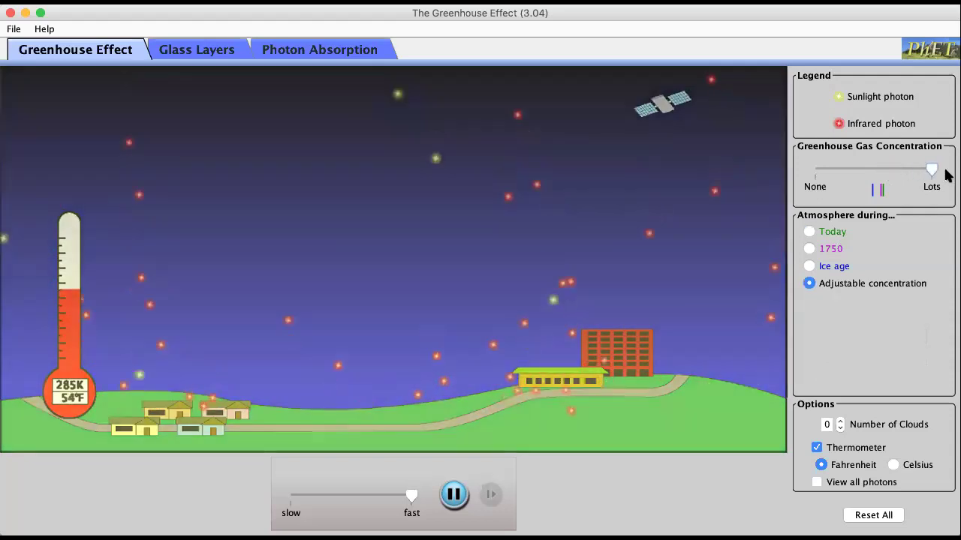